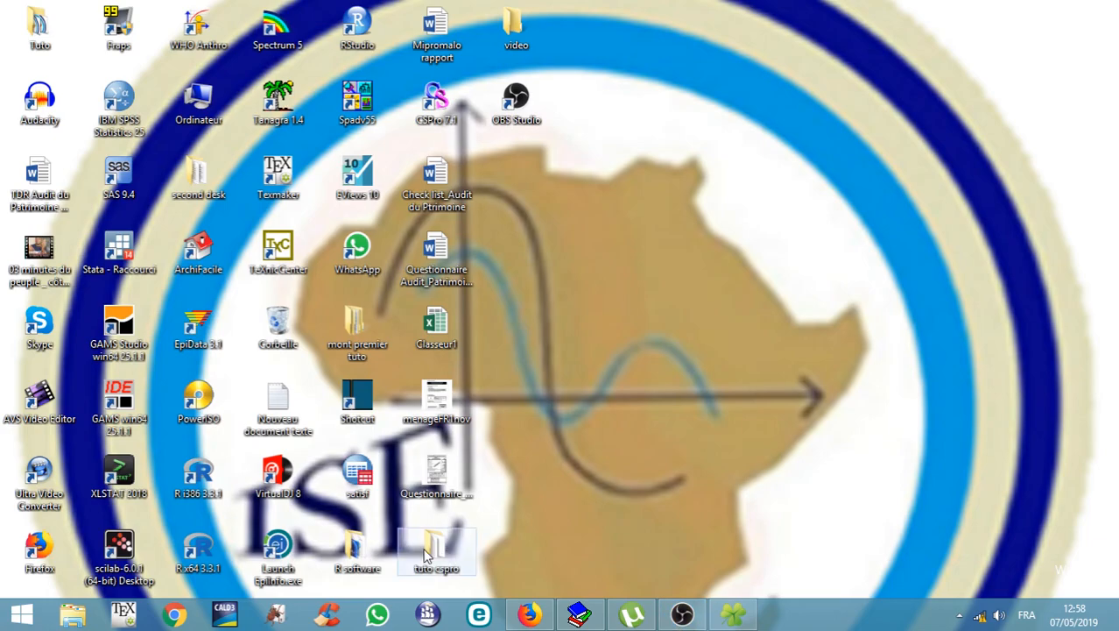
Launch the masque data entry application from the tuto cspro desktop folder and enter the operator ID
{"action": "double_click", "coordinate": [428, 556]}
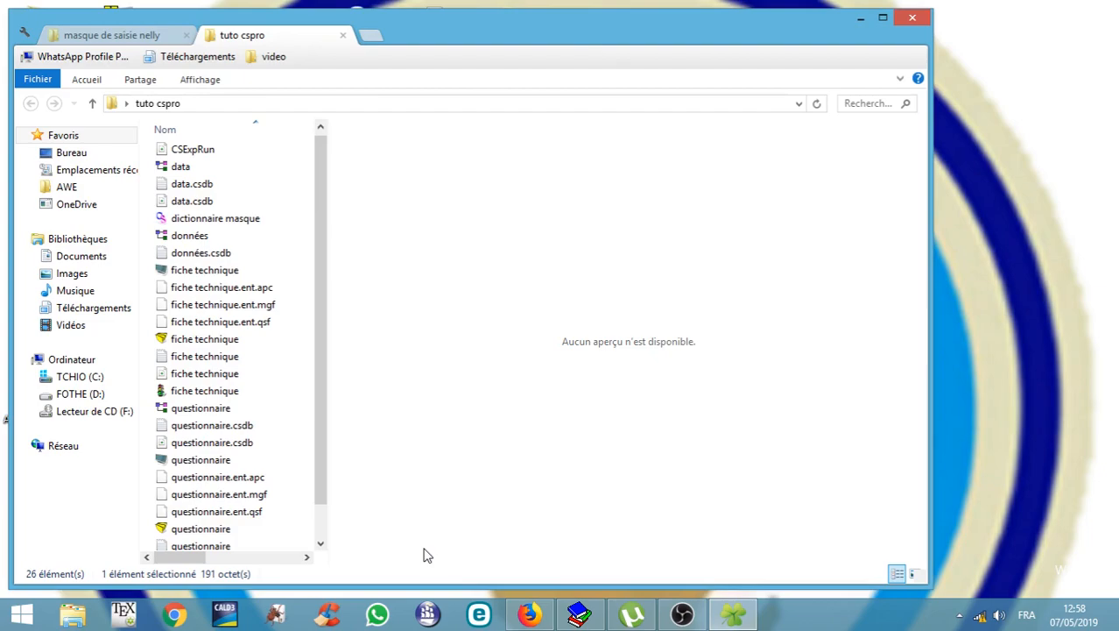
{"action": "left_click", "coordinate": [884, 21]}
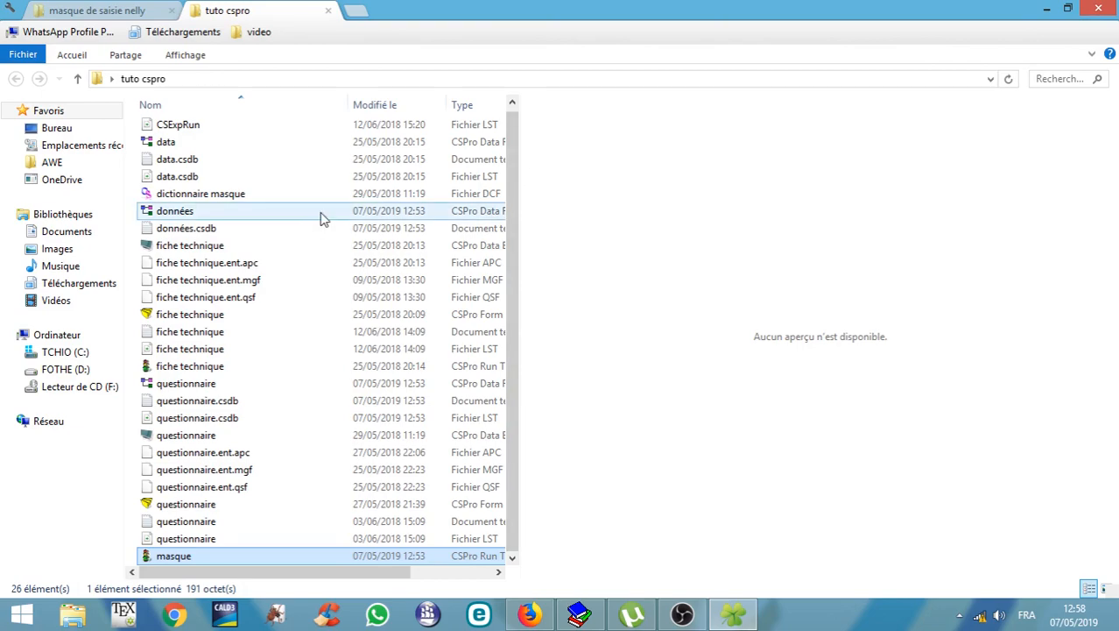
{"action": "double_click", "coordinate": [198, 563]}
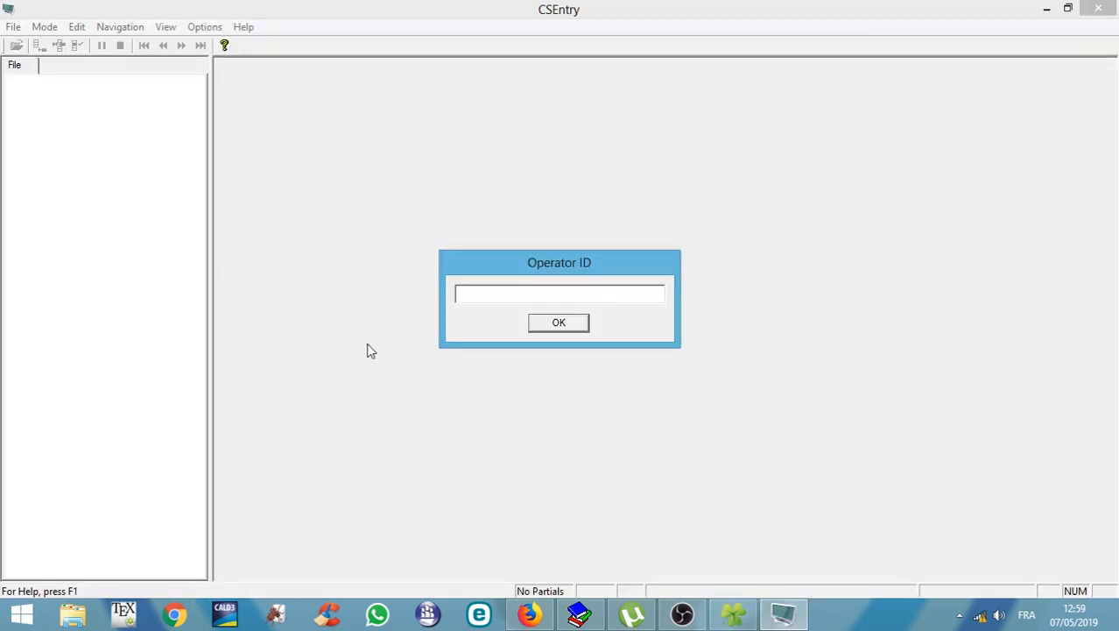
{"action": "type", "text": "ab"}
{"action": "key", "text": "Return"}
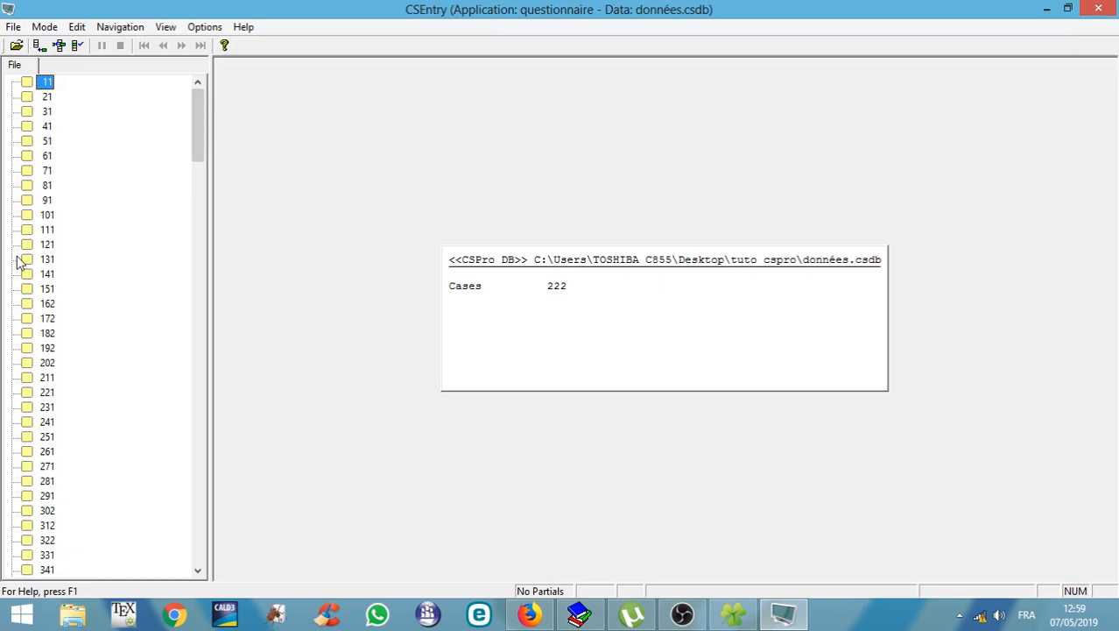
Look through the list of entered cases in the données file, and close the data entry application
{"action": "mouse_move", "coordinate": [195, 132]}
{"action": "left_mouse_down"}
{"action": "mouse_move", "coordinate": [175, 550]}
{"action": "mouse_move", "coordinate": [127, 304]}
{"action": "left_mouse_up"}
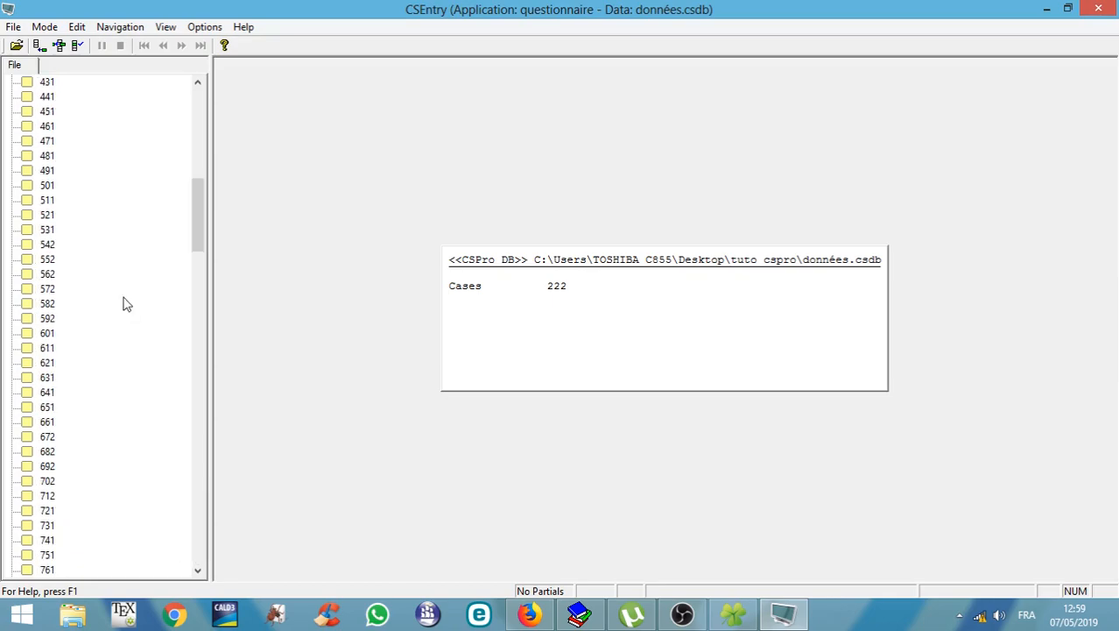
{"action": "key", "text": "Home"}
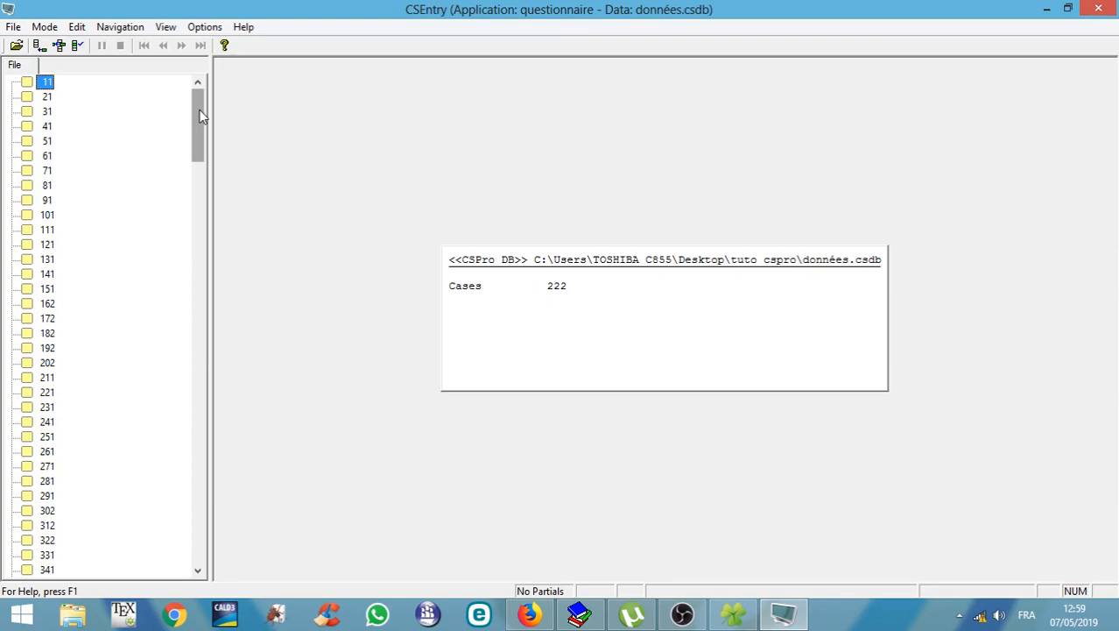
{"action": "left_click", "coordinate": [1098, 11]}
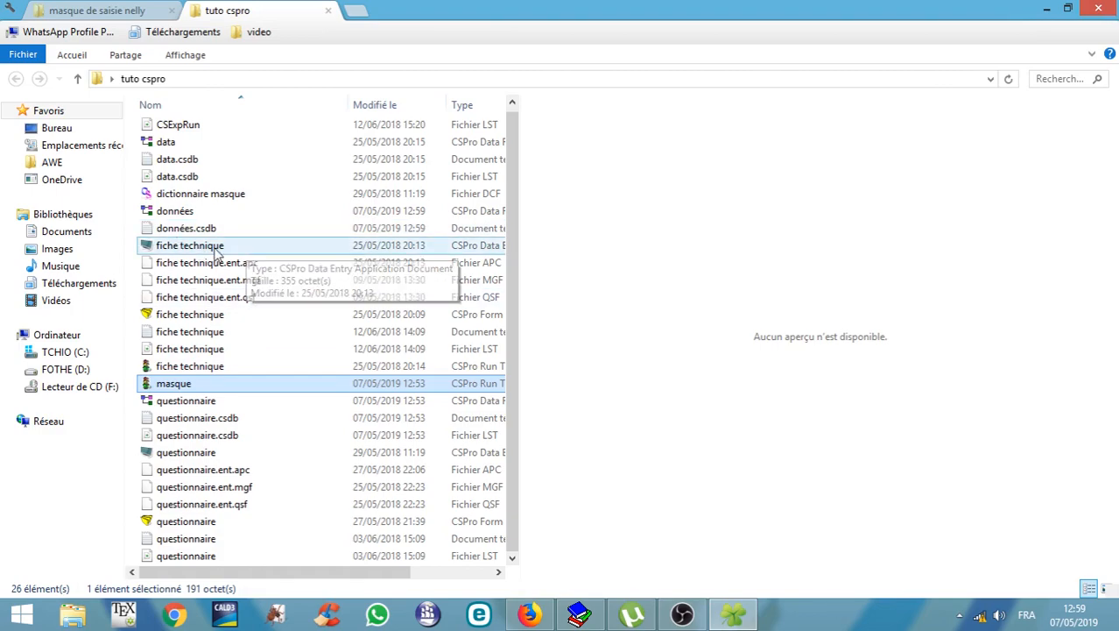
Open the fiche technique data entry application in CSPro and start the Export Data tool
{"action": "left_click", "coordinate": [254, 255]}
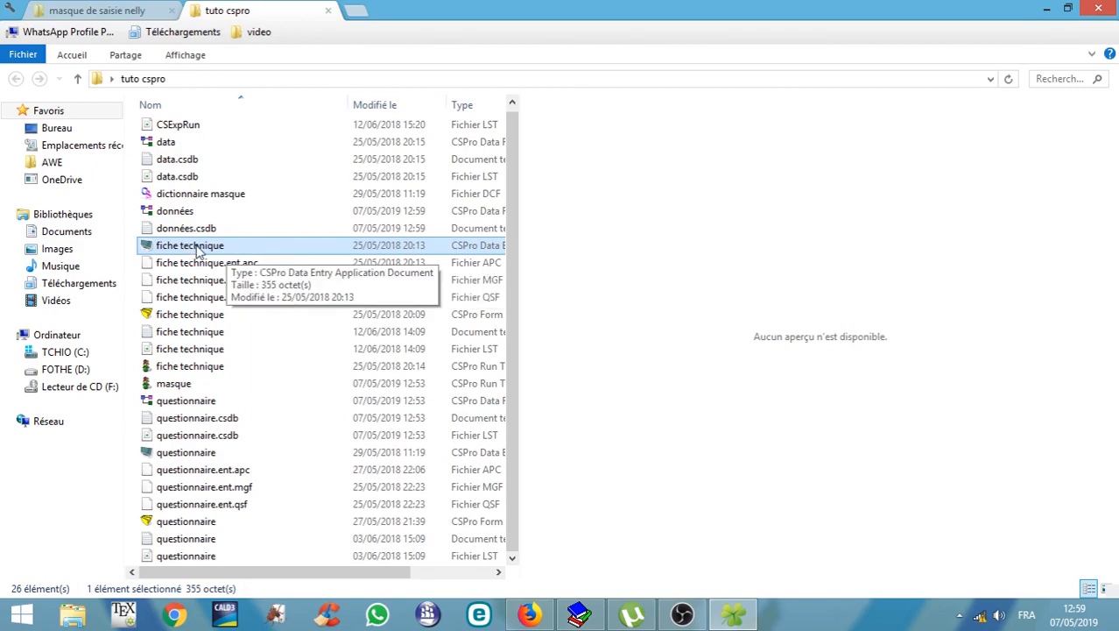
{"action": "double_click", "coordinate": [250, 254]}
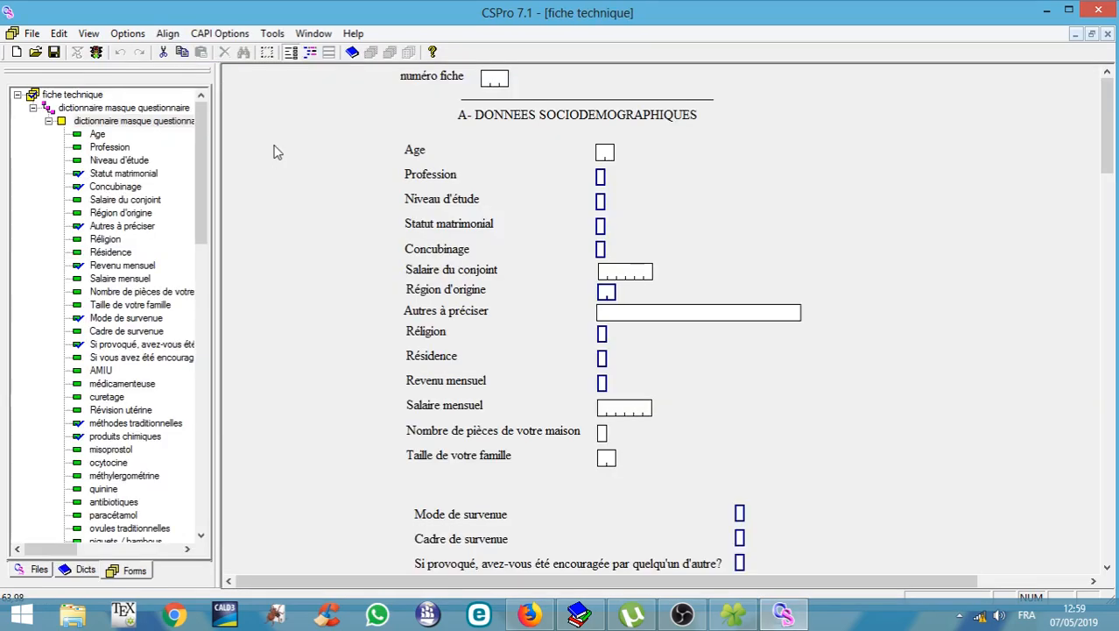
{"action": "left_click", "coordinate": [273, 34]}
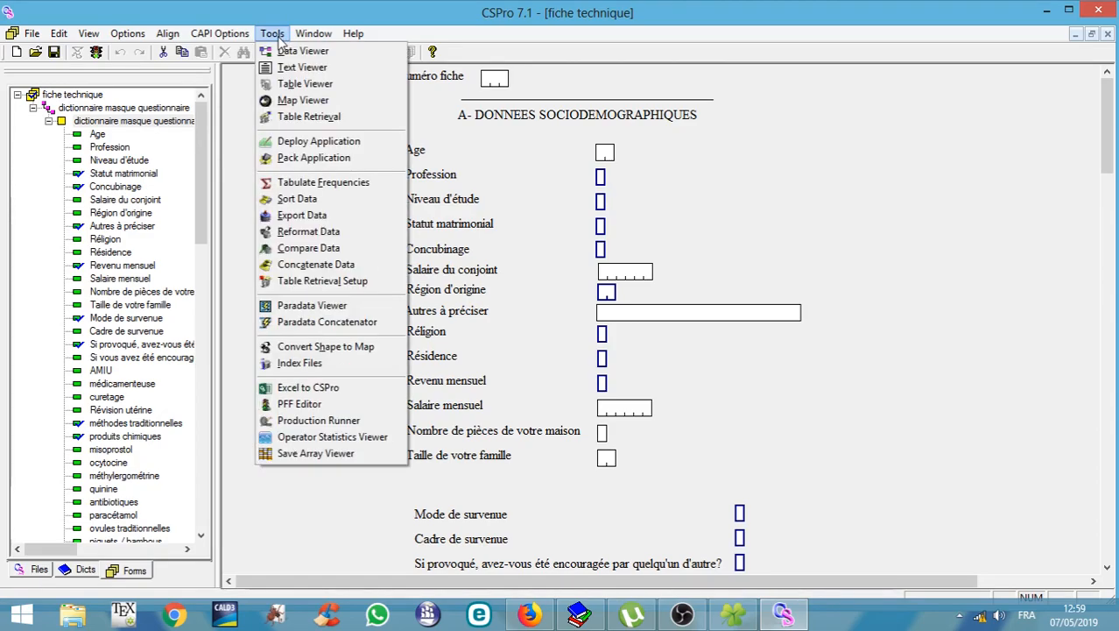
{"action": "left_click", "coordinate": [306, 216]}
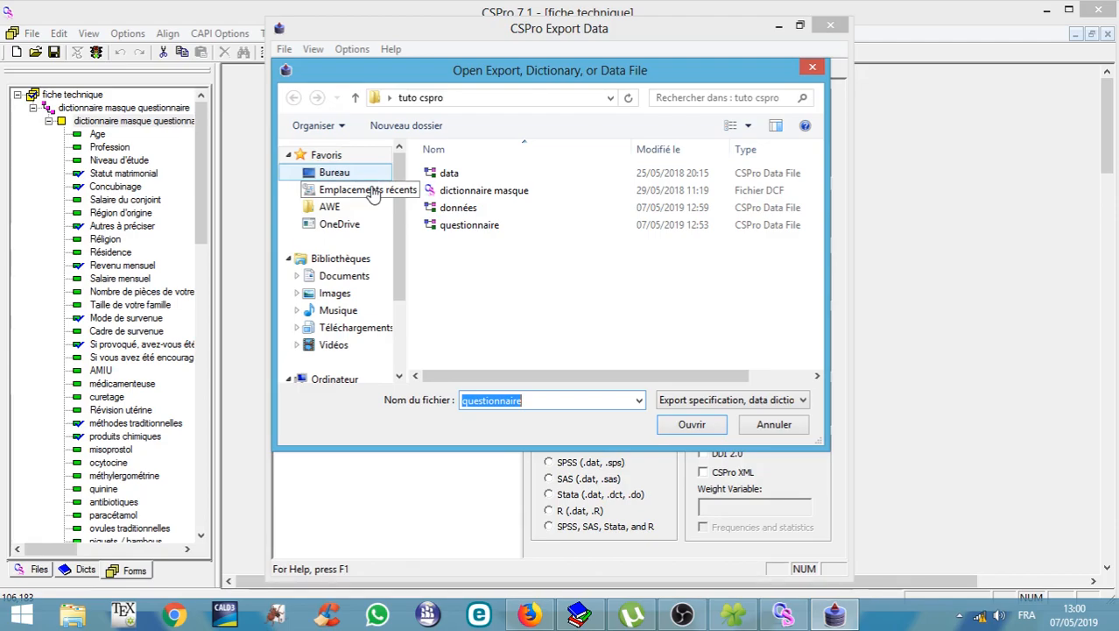
Load the données data file from the tuto cspro desktop folder as the export source
{"action": "left_click", "coordinate": [334, 173]}
{"action": "scroll", "coordinate": [559, 319], "scroll_direction": "down", "scroll_amount": 3}
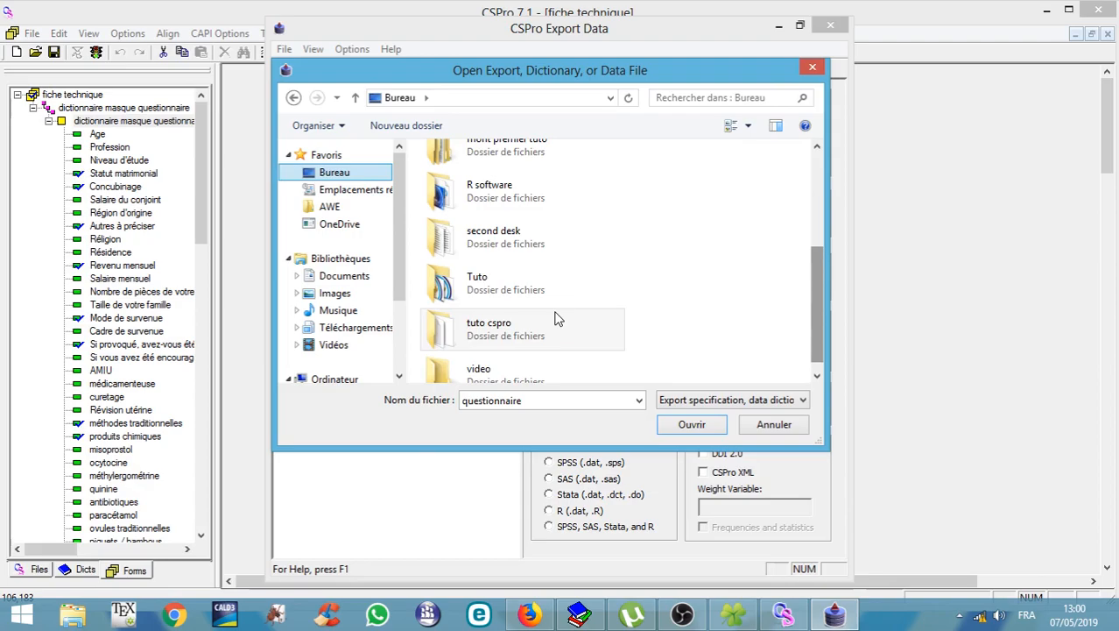
{"action": "double_click", "coordinate": [559, 319]}
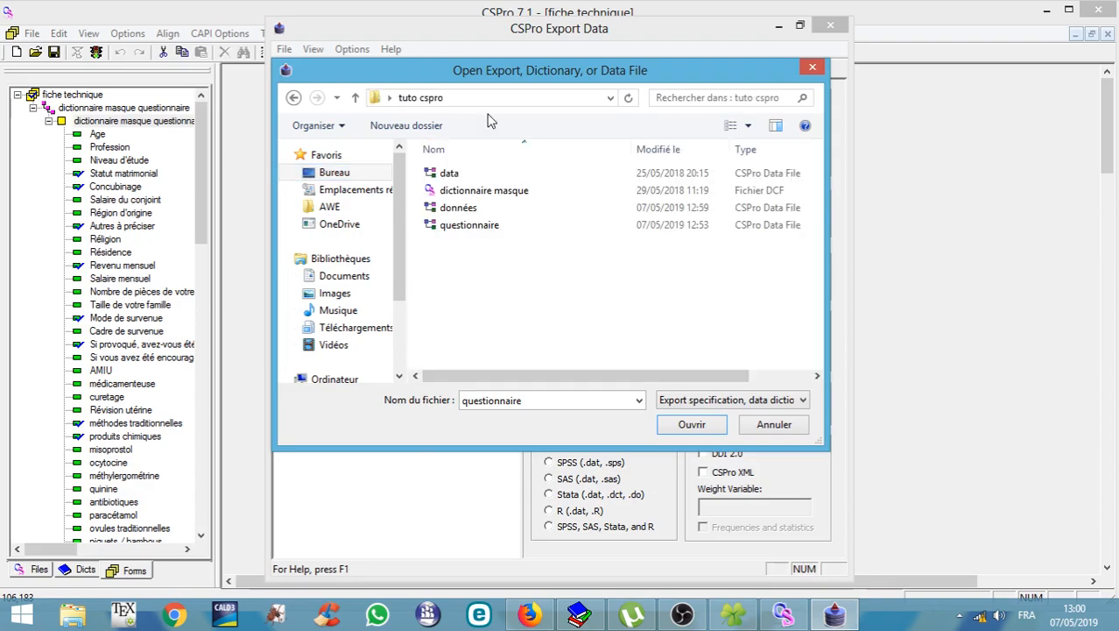
{"action": "left_click", "coordinate": [466, 212]}
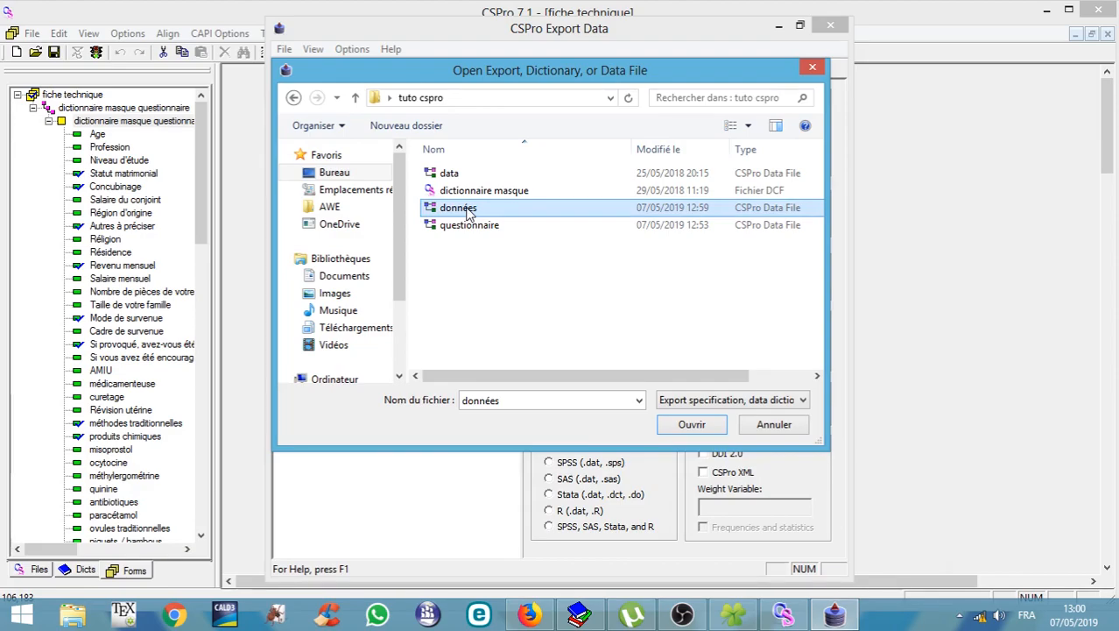
{"action": "double_click", "coordinate": [468, 212]}
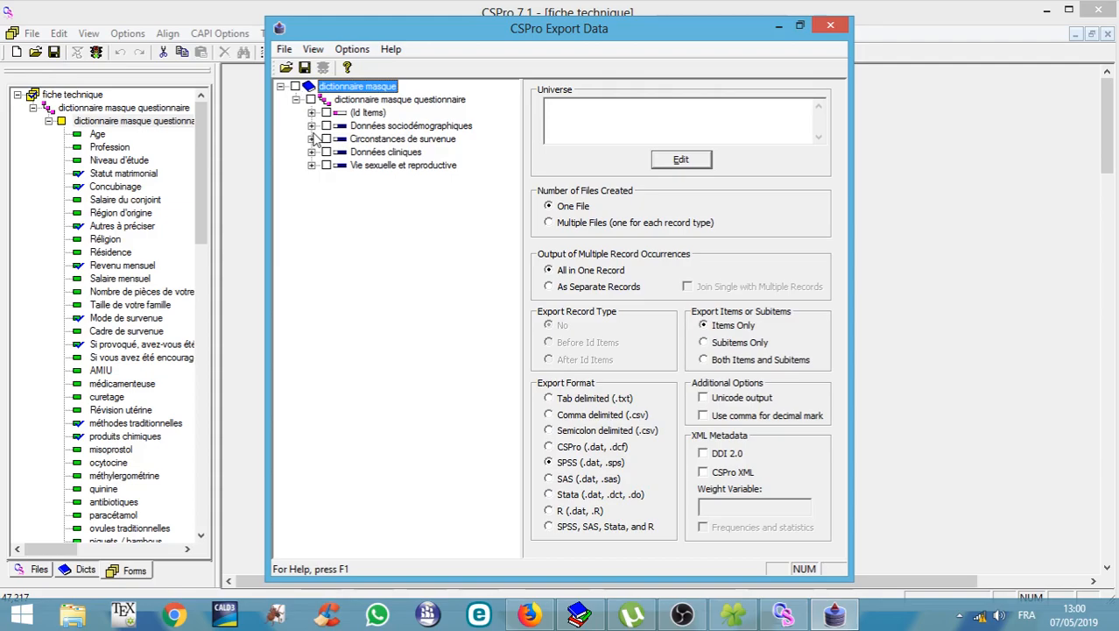
Include every item of dictionnaire masque in the export, keeping hopital concerné, and choose the SPSS (.dat, .sps) format
{"action": "left_click", "coordinate": [295, 86]}
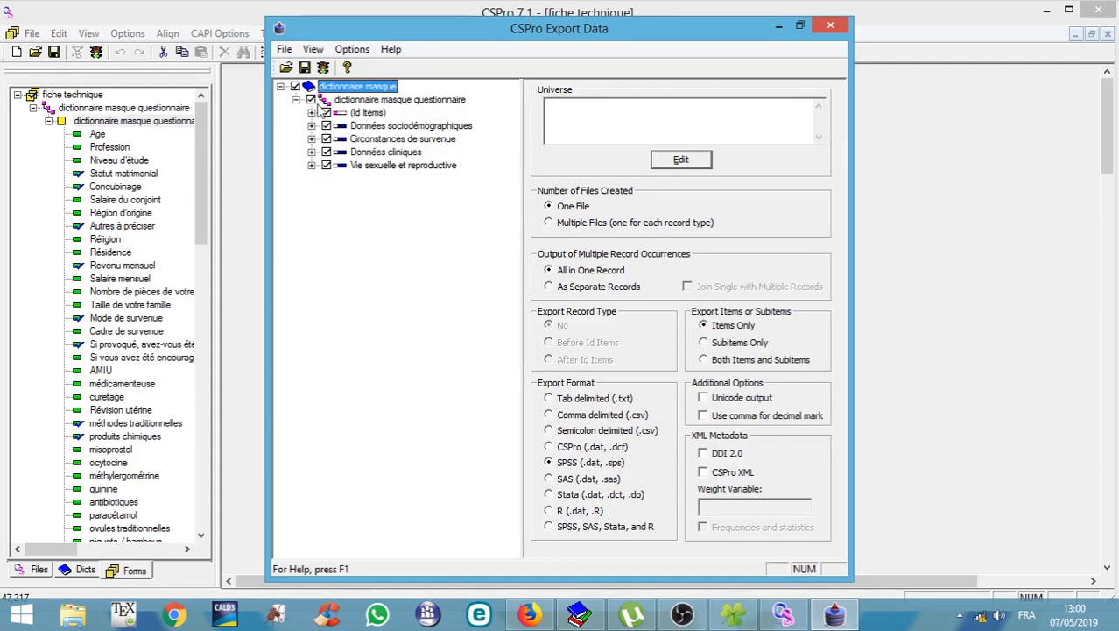
{"action": "left_click", "coordinate": [311, 113]}
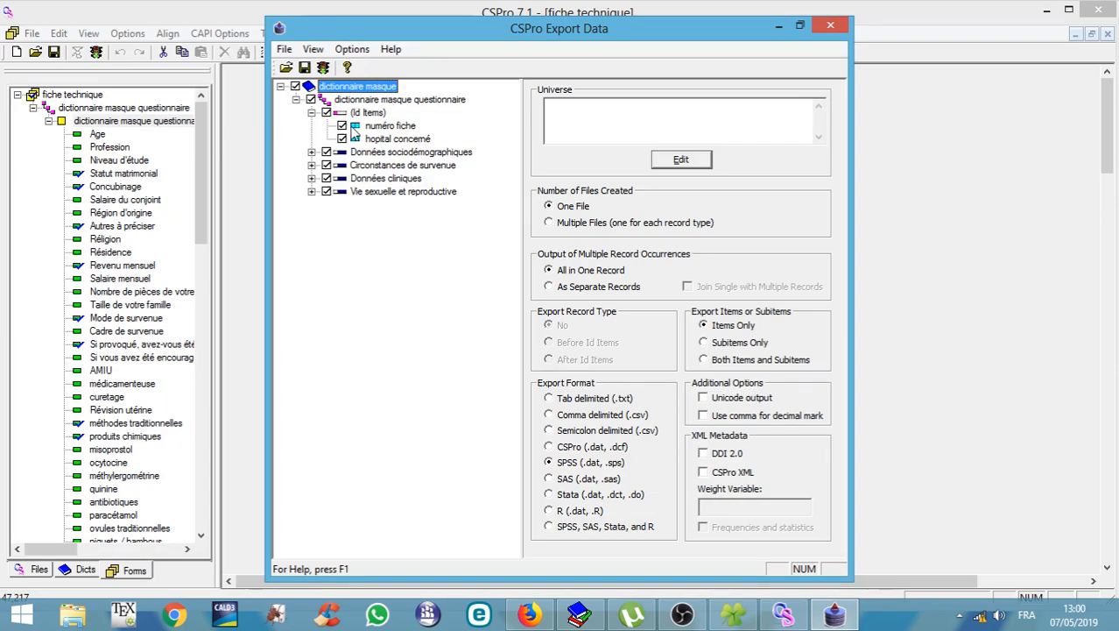
{"action": "left_click", "coordinate": [344, 139]}
{"action": "left_click", "coordinate": [343, 139]}
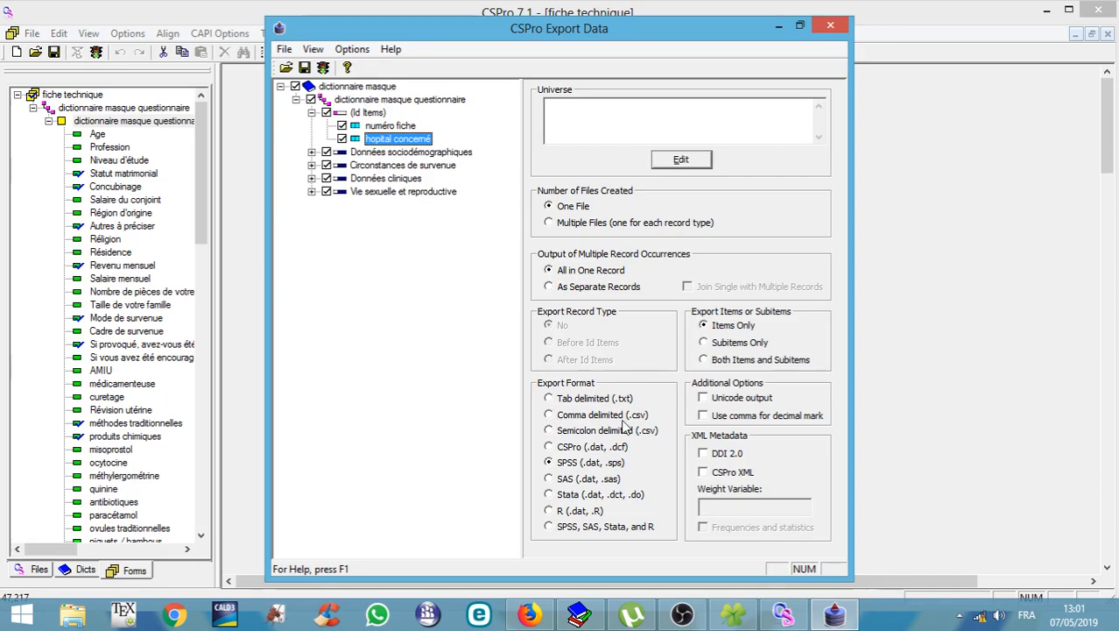
{"action": "left_click", "coordinate": [549, 465]}
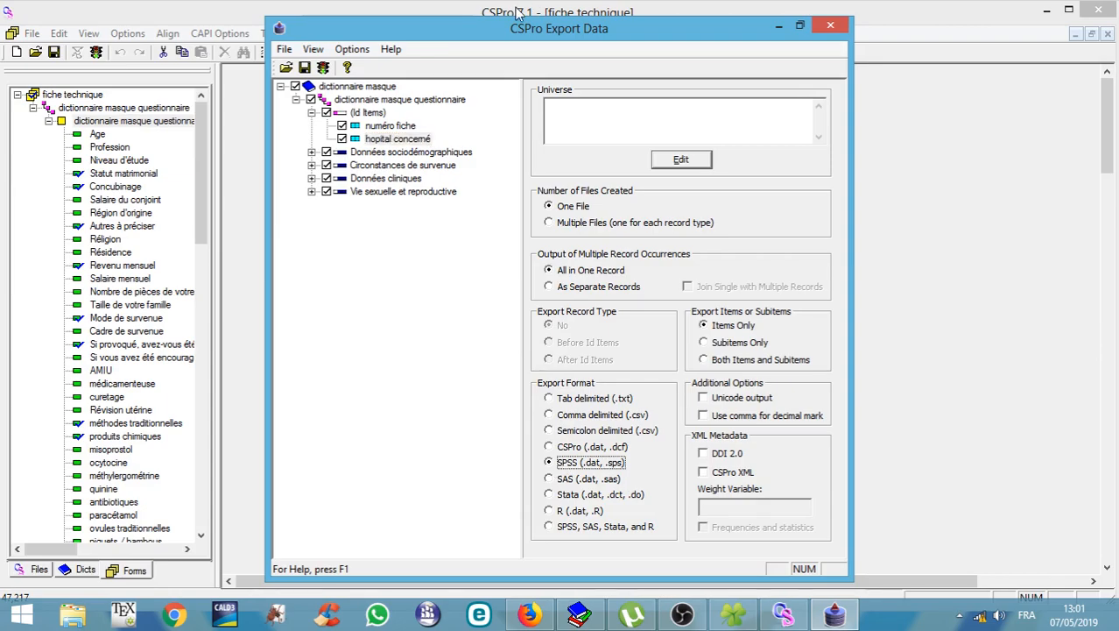
Run the export with the SPSS description file saved as Exported.sps in the tuto cspro desktop folder, and close the text viewer
{"action": "left_click", "coordinate": [323, 68]}
{"action": "left_click", "coordinate": [326, 68]}
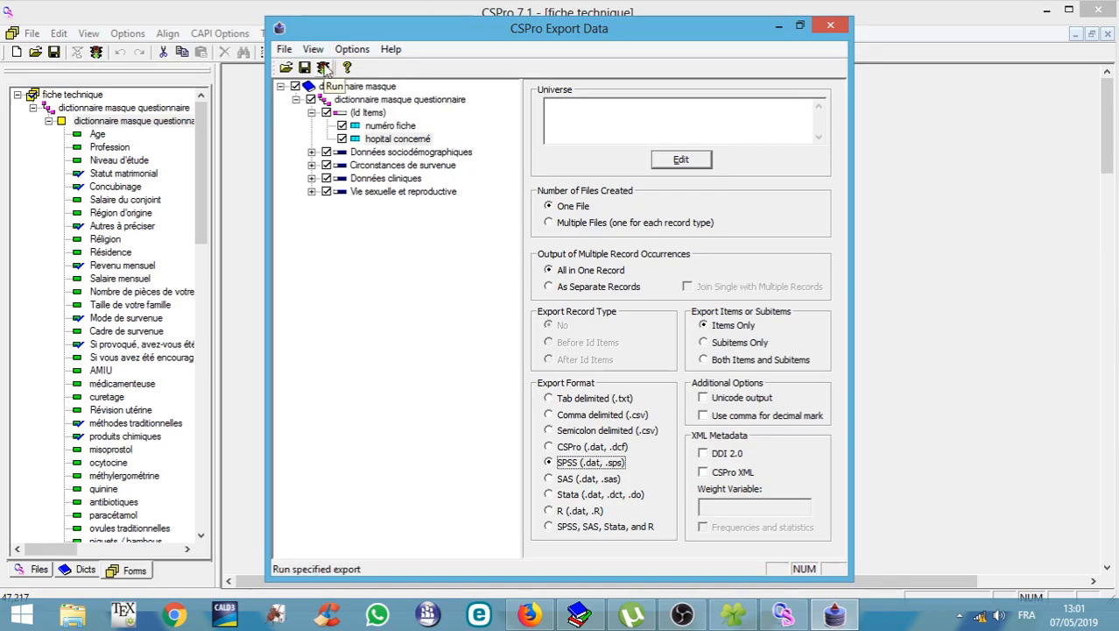
{"action": "left_click", "coordinate": [323, 68]}
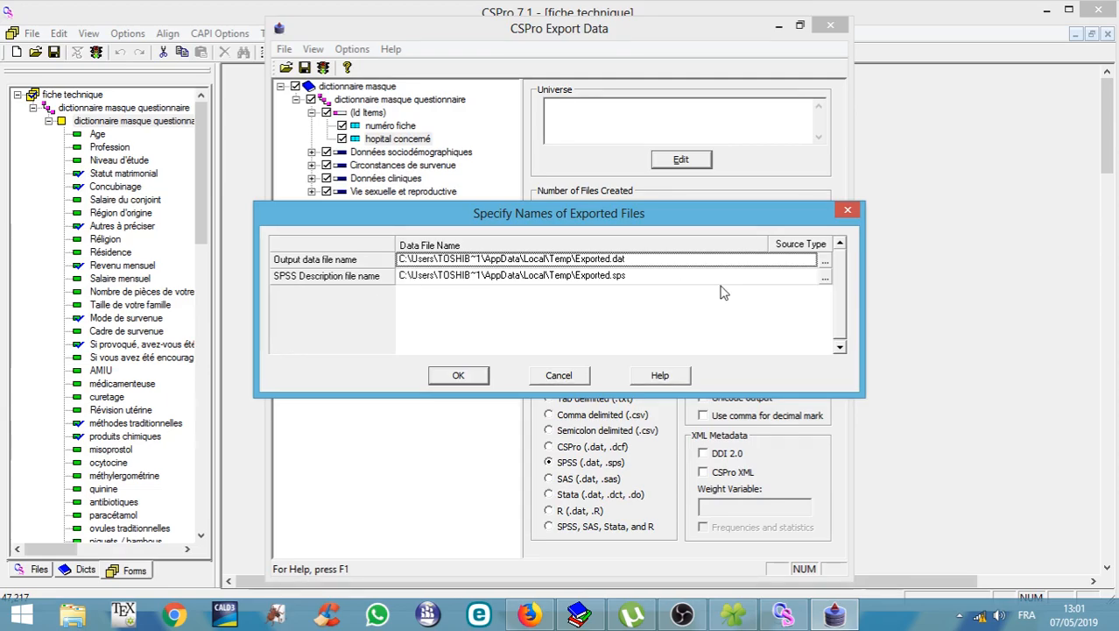
{"action": "left_click", "coordinate": [826, 280]}
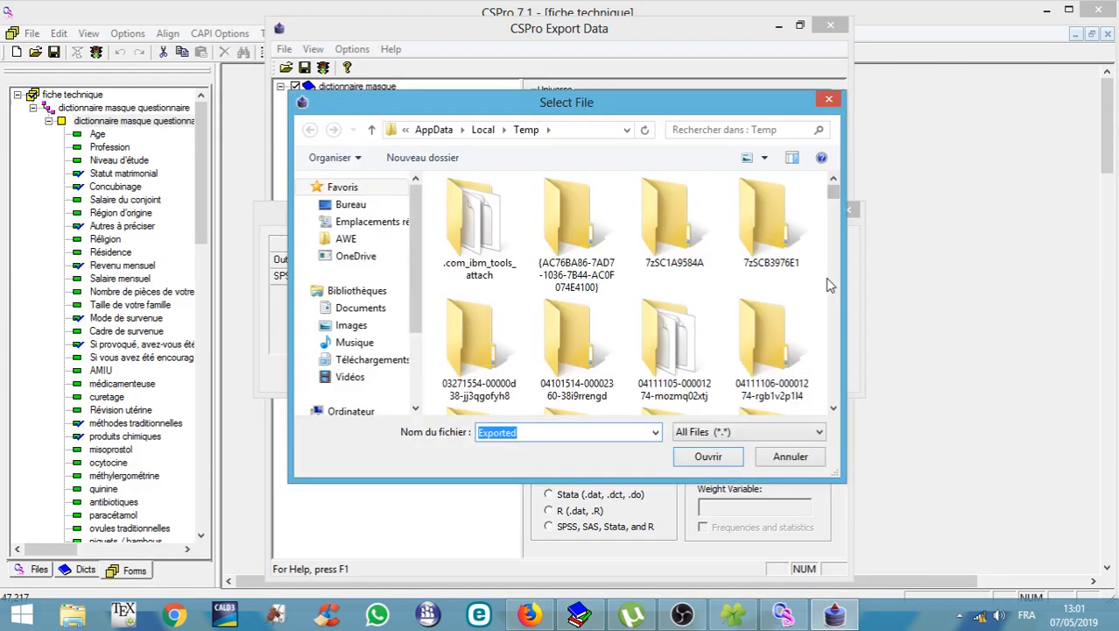
{"action": "left_click", "coordinate": [349, 205]}
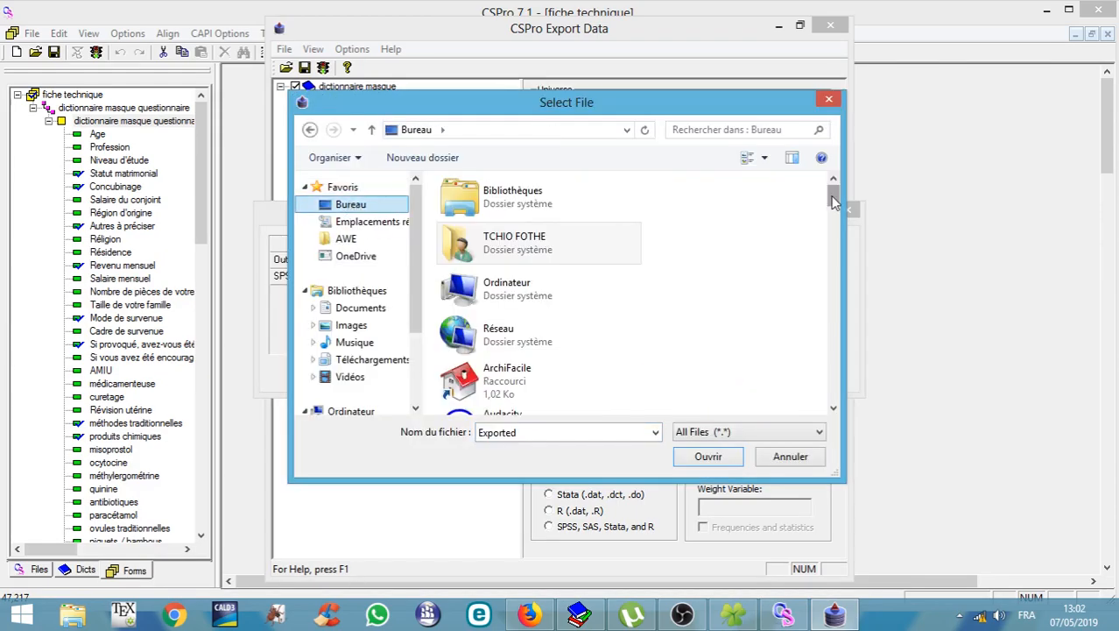
{"action": "left_click", "coordinate": [836, 256]}
{"action": "left_click_drag", "start_coordinate": [836, 256], "coordinate": [849, 294]}
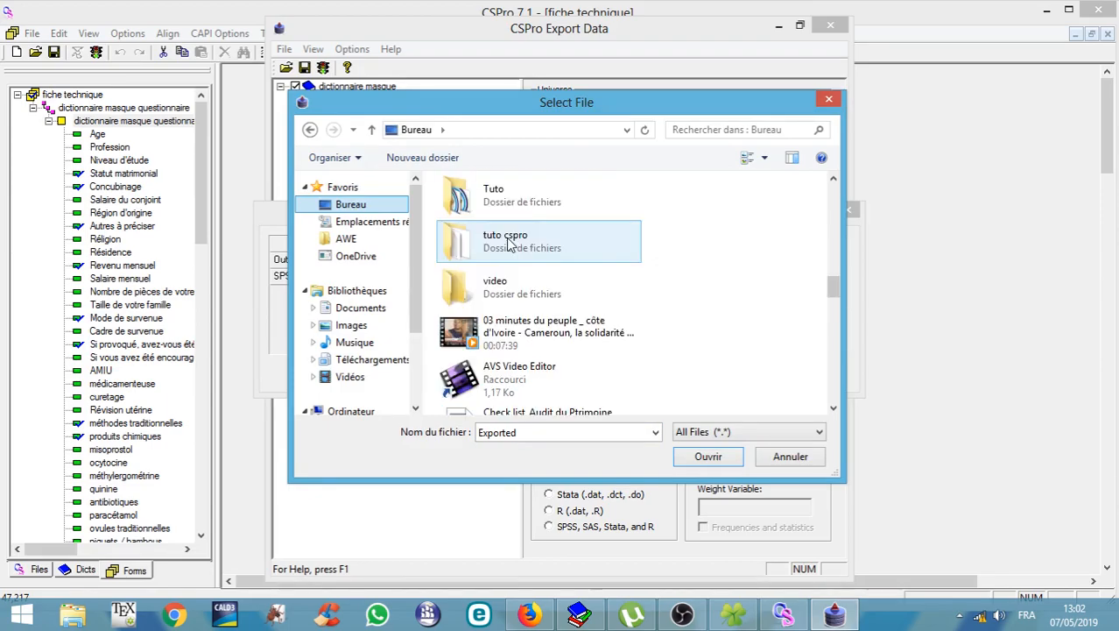
{"action": "double_click", "coordinate": [510, 244]}
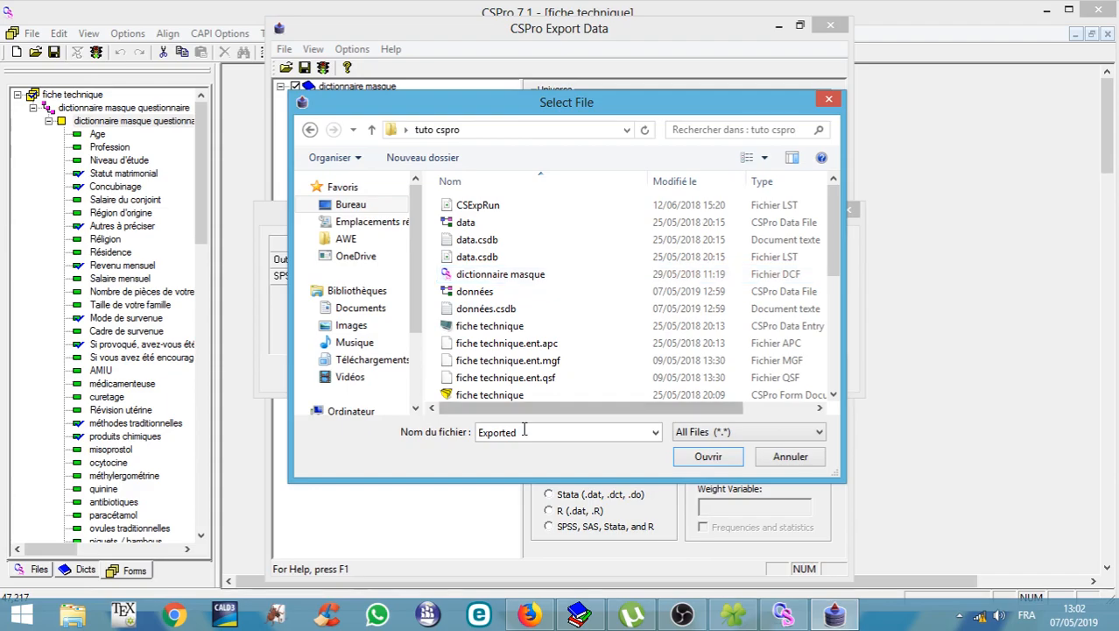
{"action": "left_click", "coordinate": [709, 459]}
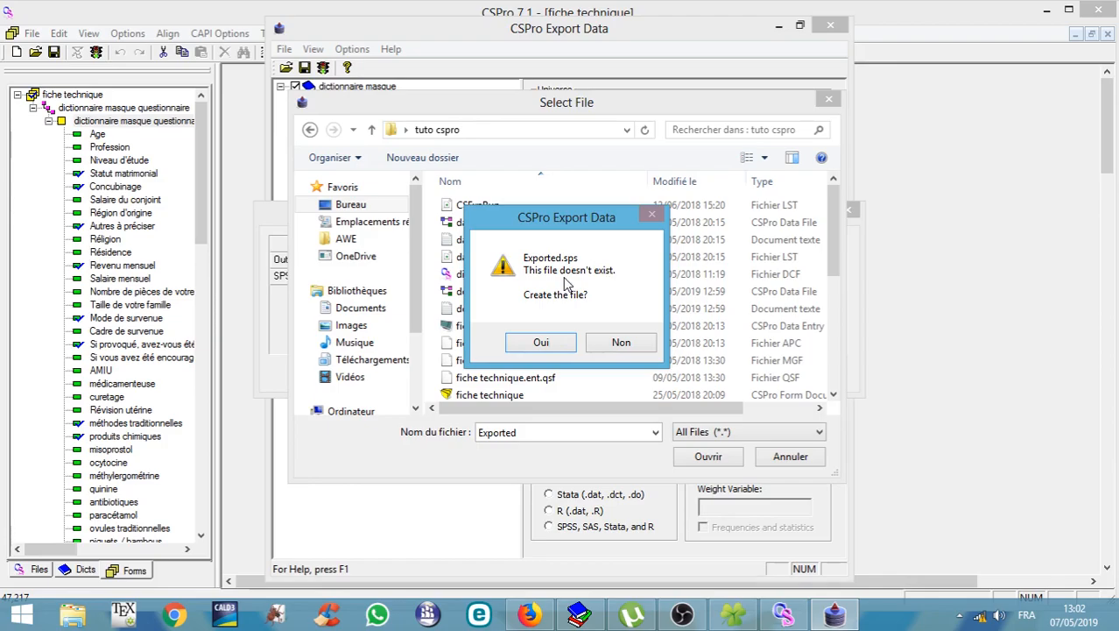
{"action": "left_click", "coordinate": [541, 343]}
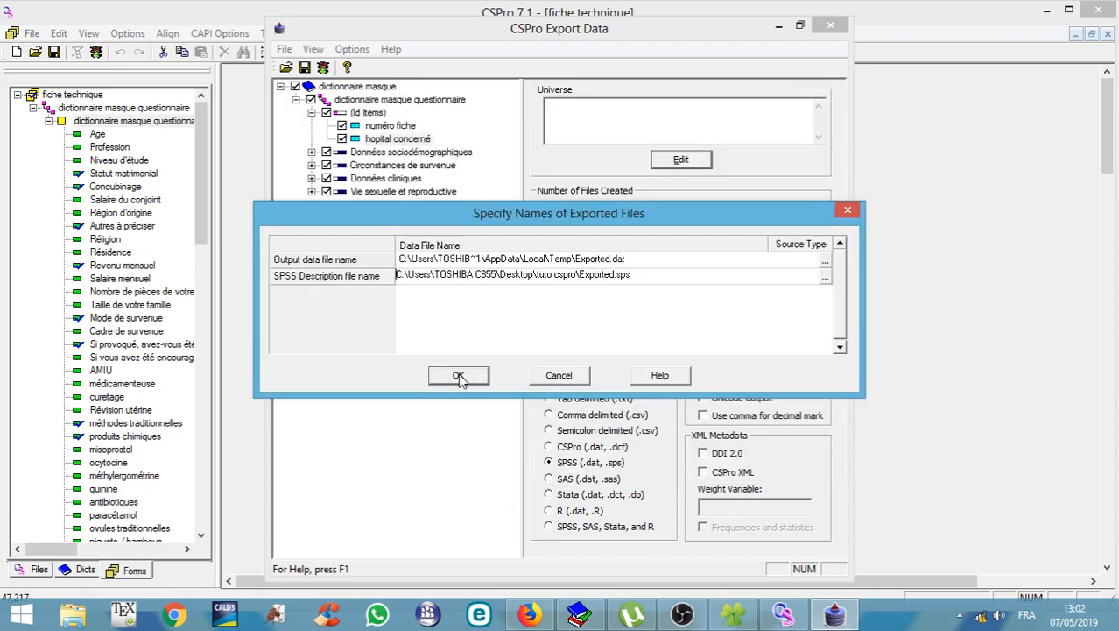
{"action": "left_click", "coordinate": [459, 376]}
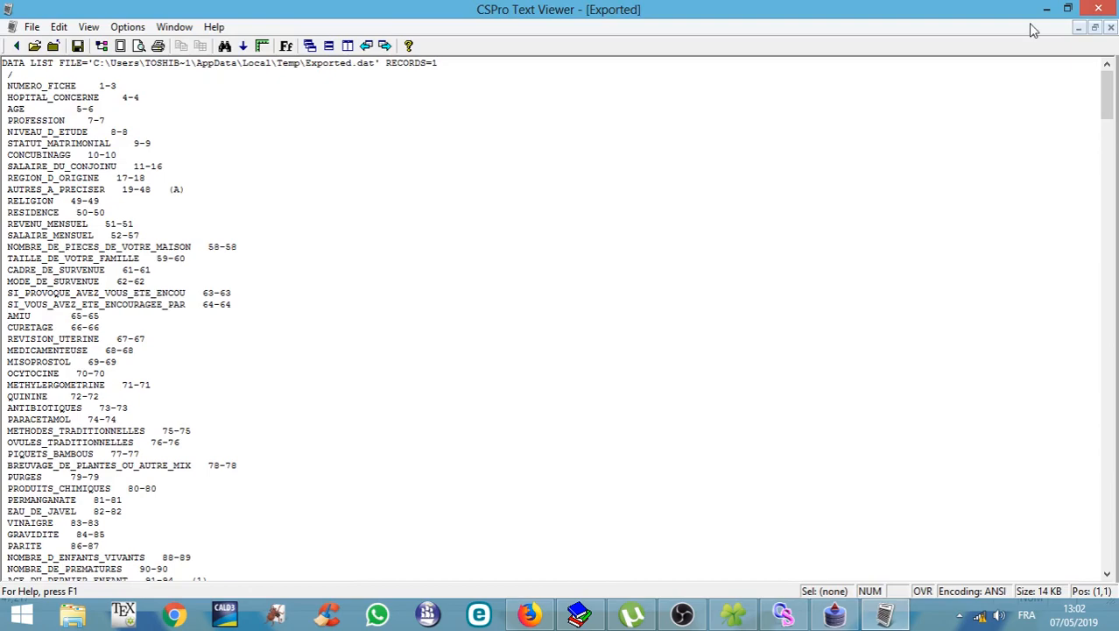
{"action": "left_click", "coordinate": [1098, 8]}
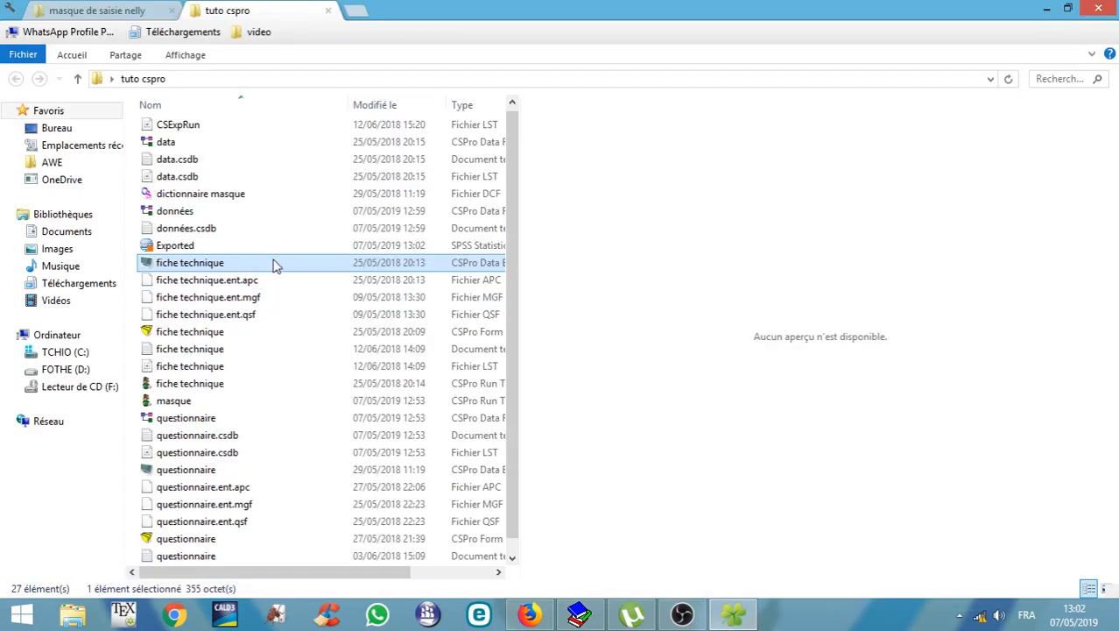
Open the Exported syntax file in IBM SPSS Statistics, load its data and show the variable view
{"action": "double_click", "coordinate": [179, 248]}
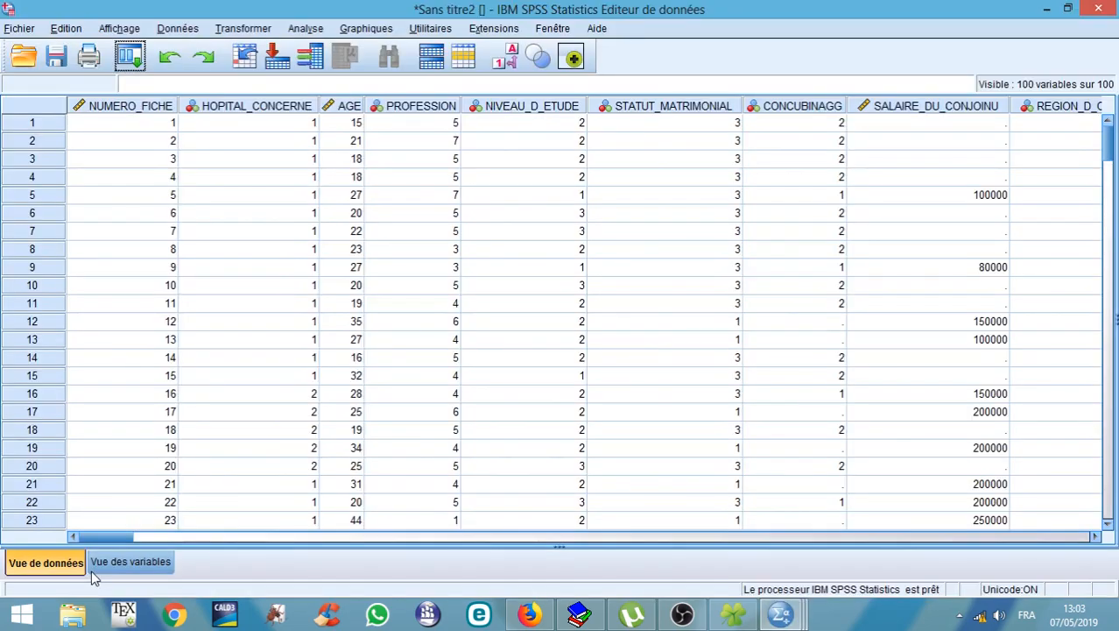
{"action": "left_click", "coordinate": [92, 565]}
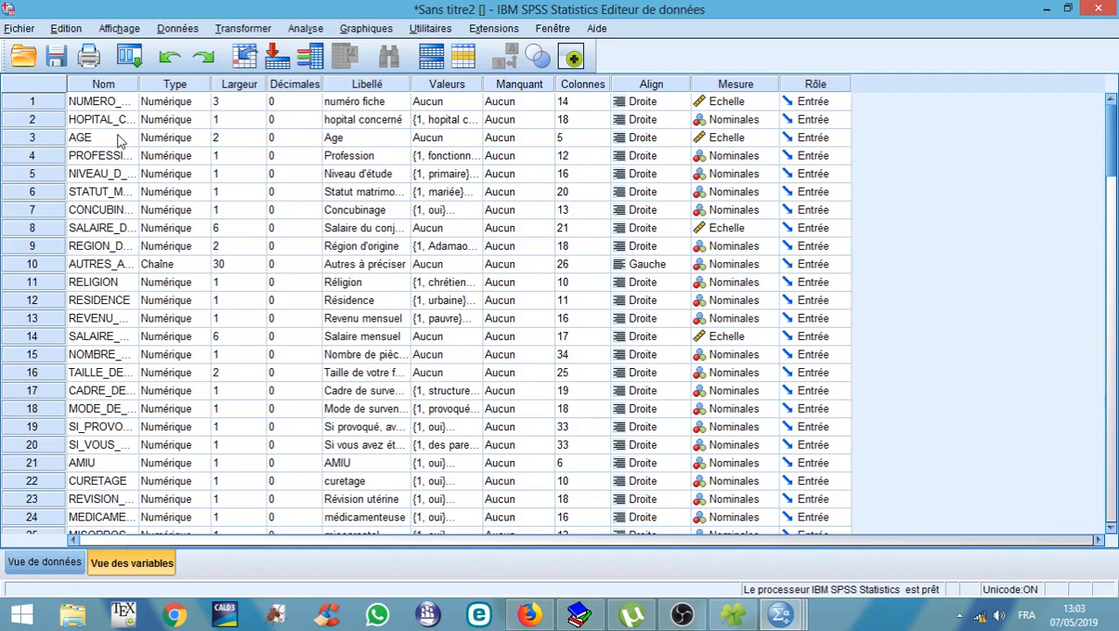